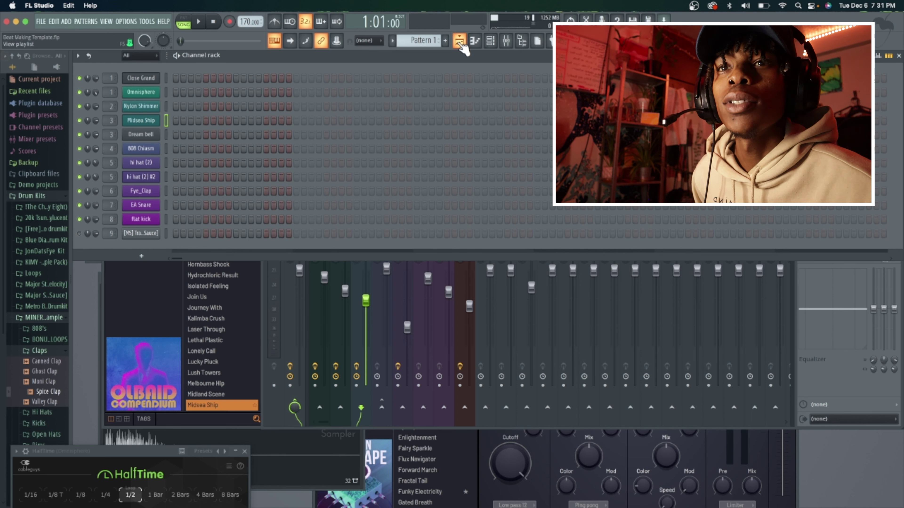
# Browse the plugin database and bring up the Dream bell channel in the piano roll.
pyautogui.click(460, 41)
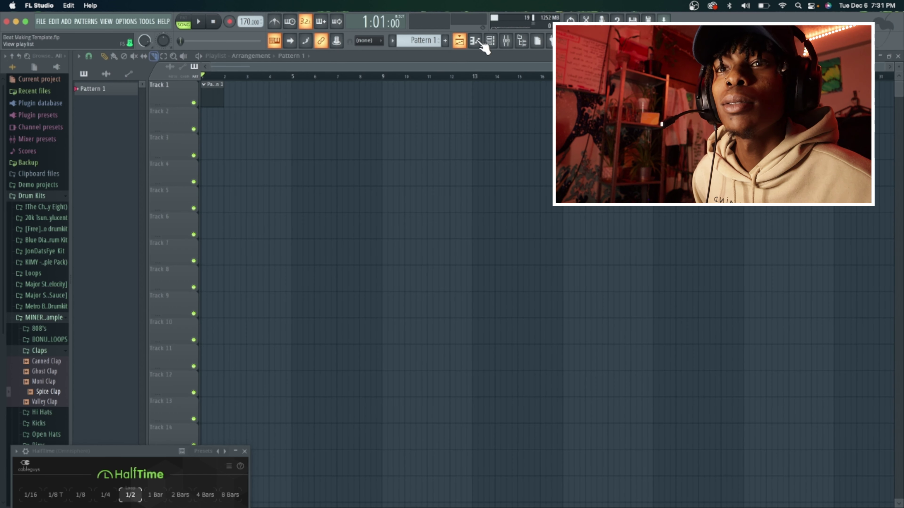
pyautogui.click(35, 103)
pyautogui.click(39, 136)
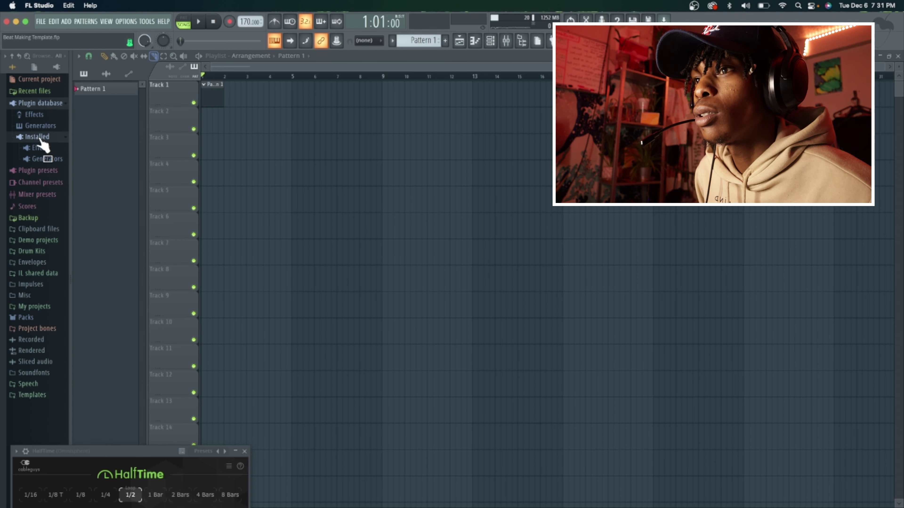
pyautogui.click(491, 42)
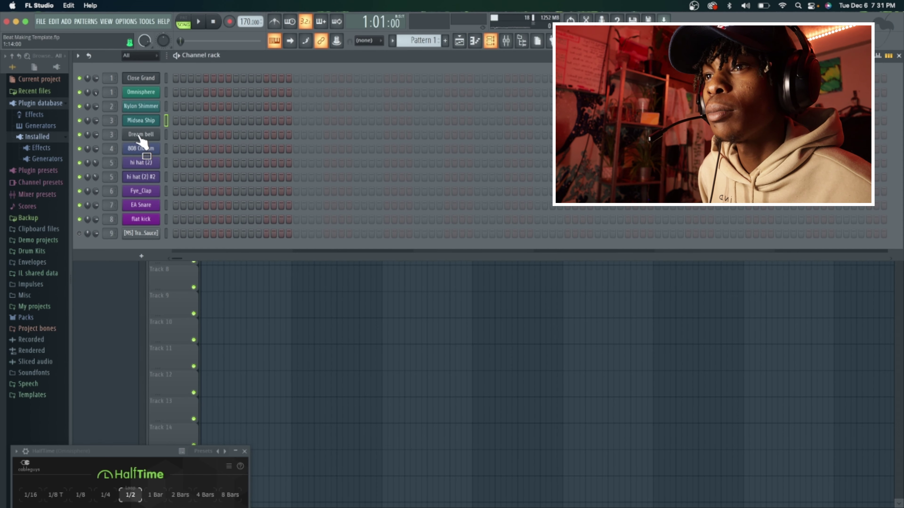
pyautogui.click(149, 136)
pyautogui.click(148, 137)
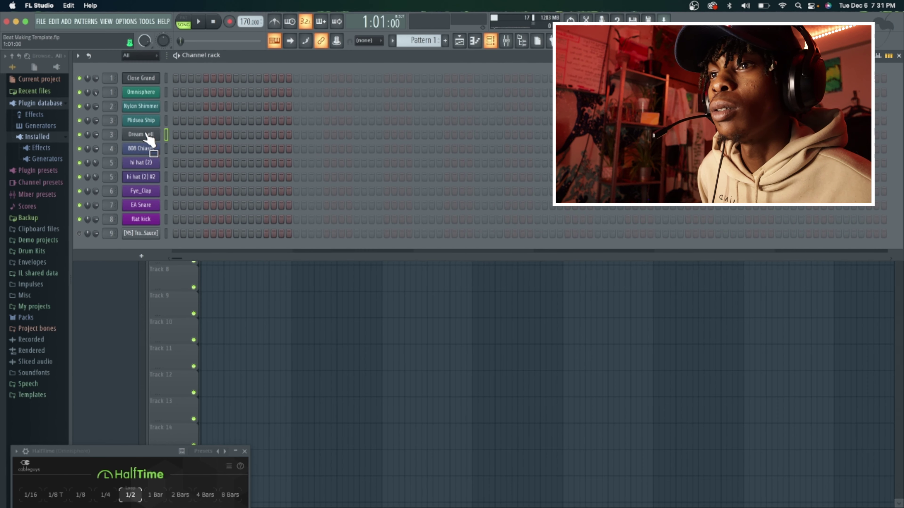
pyautogui.click(477, 41)
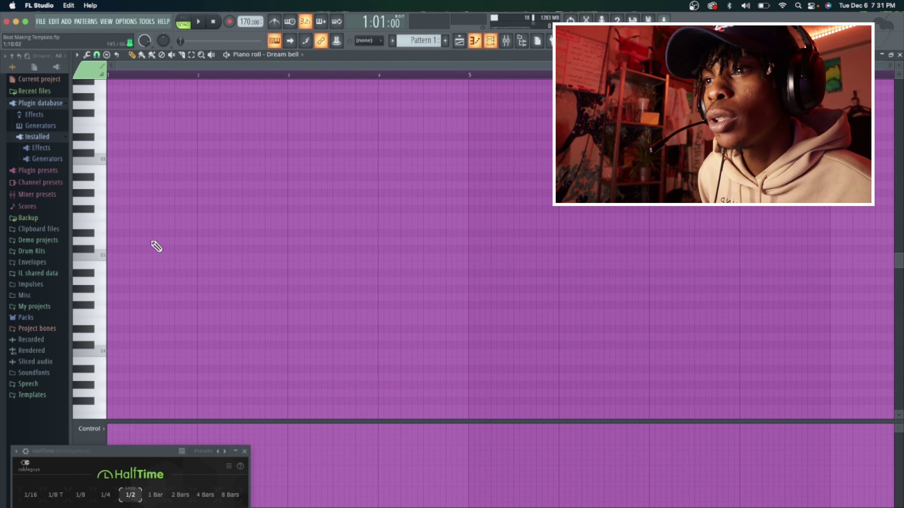
# Draw the D#5–F#5–A#5 chord followed by the C#5–F5–A#5 chord.
pyautogui.moveTo(126, 295); pyautogui.dragTo(127, 233)
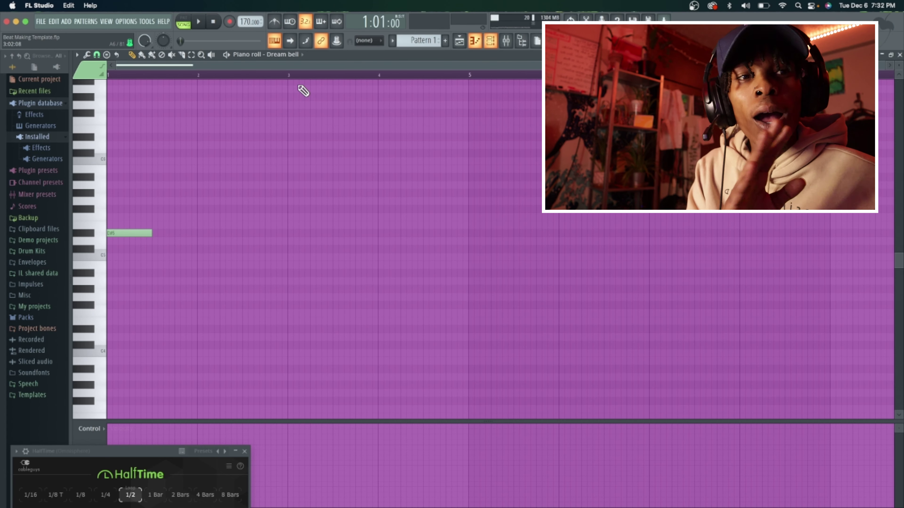
pyautogui.moveTo(113, 196); pyautogui.dragTo(101, 211)
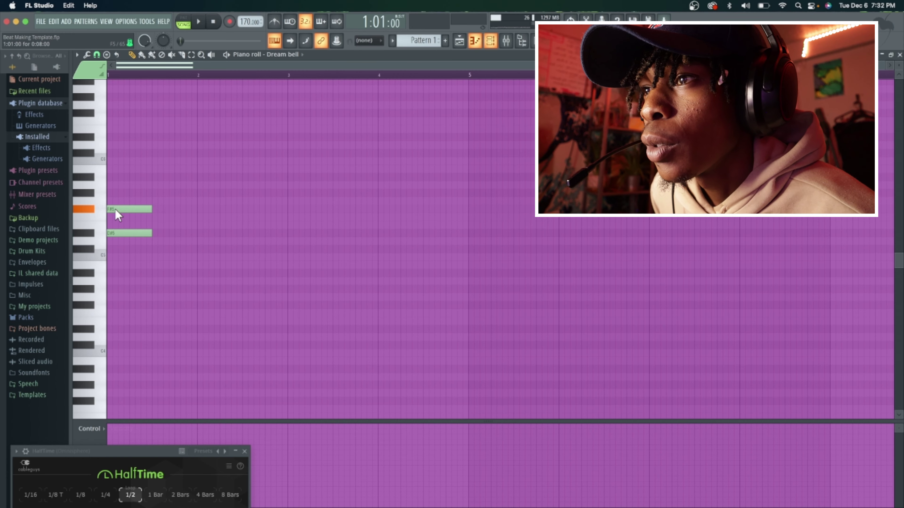
pyautogui.click(119, 177)
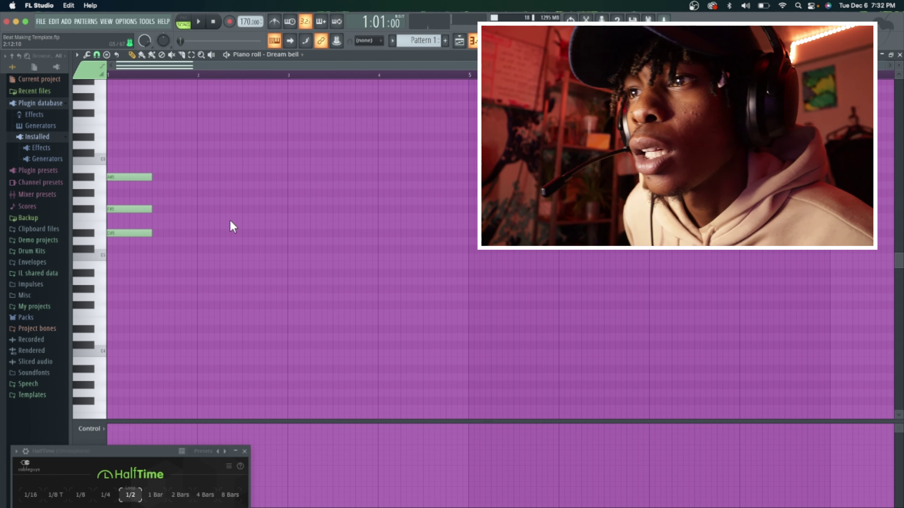
pyautogui.moveTo(179, 242); pyautogui.dragTo(172, 250)
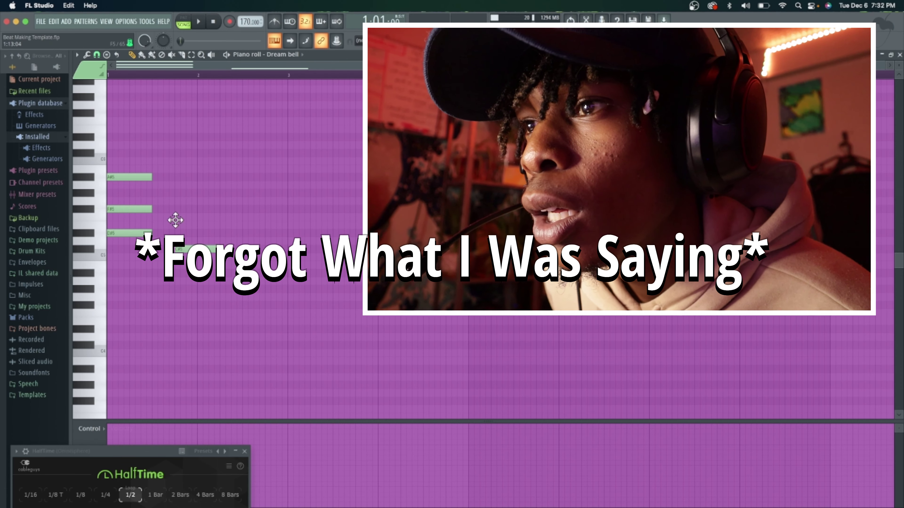
pyautogui.click(179, 218)
pyautogui.moveTo(198, 222); pyautogui.dragTo(187, 175)
pyautogui.click(184, 193)
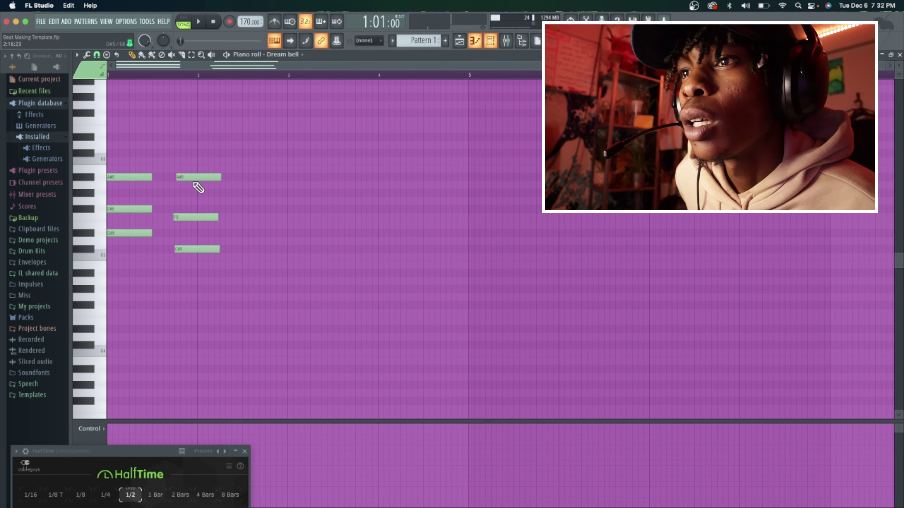
pyautogui.click(205, 177)
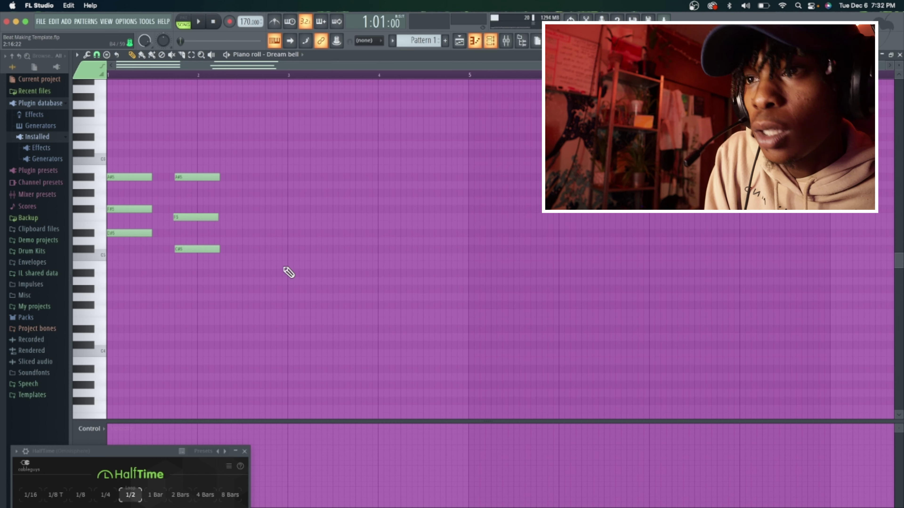
# Duplicate both chords into bars 3–4 and play the progression back.
pyautogui.hotkey('ctrl', 'a')
pyautogui.hotkey('ctrl', 'b')
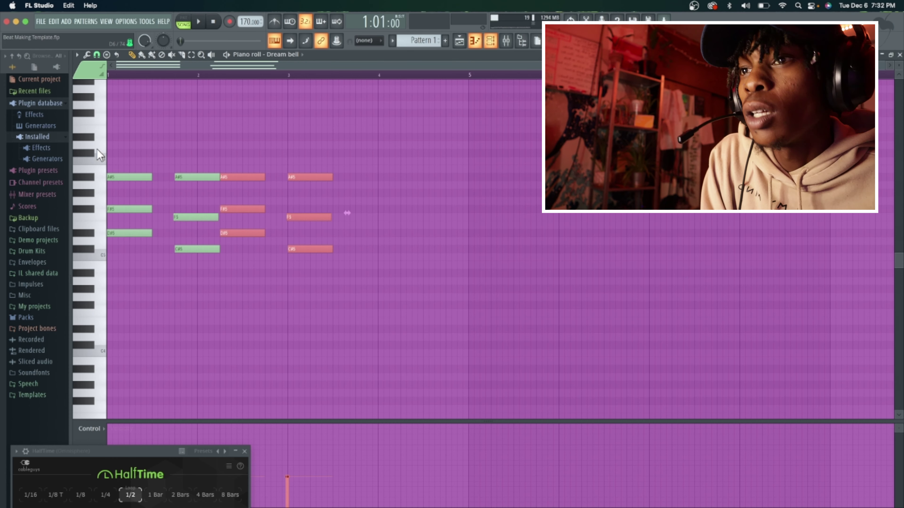
pyautogui.moveTo(237, 177); pyautogui.dragTo(308, 175)
pyautogui.press('space')
pyautogui.press('F9')
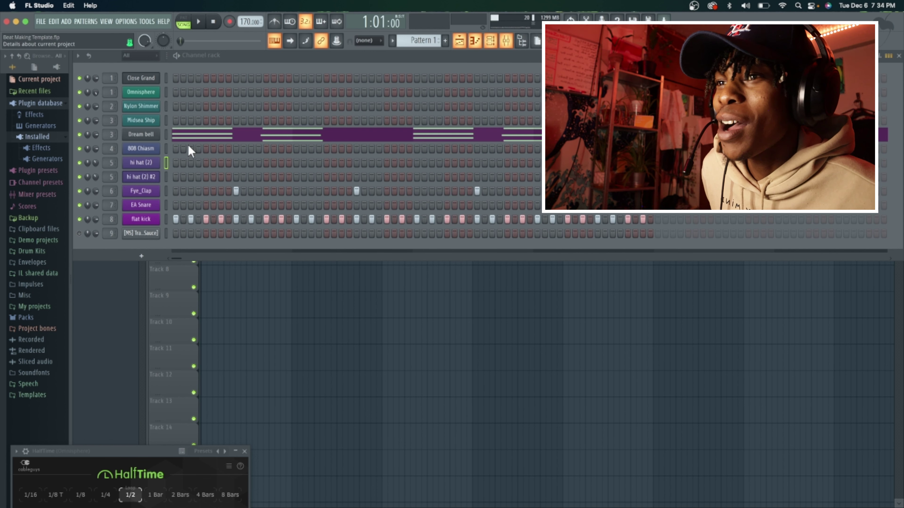
# Fill hi hat (2) every two steps, clear the flat kick row, and add new later kick hits.
pyautogui.rightClick(151, 160)
pyautogui.click(251, 193)
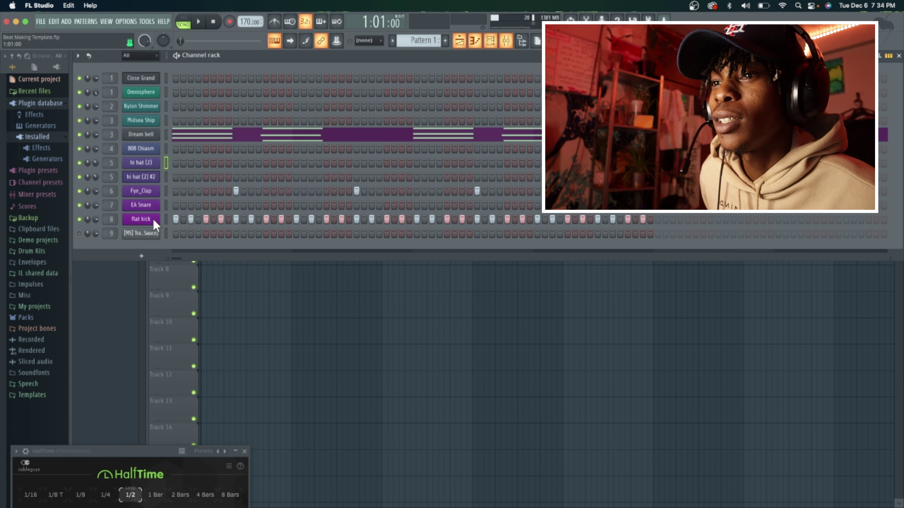
pyautogui.hotkey('ctrl', 'z')
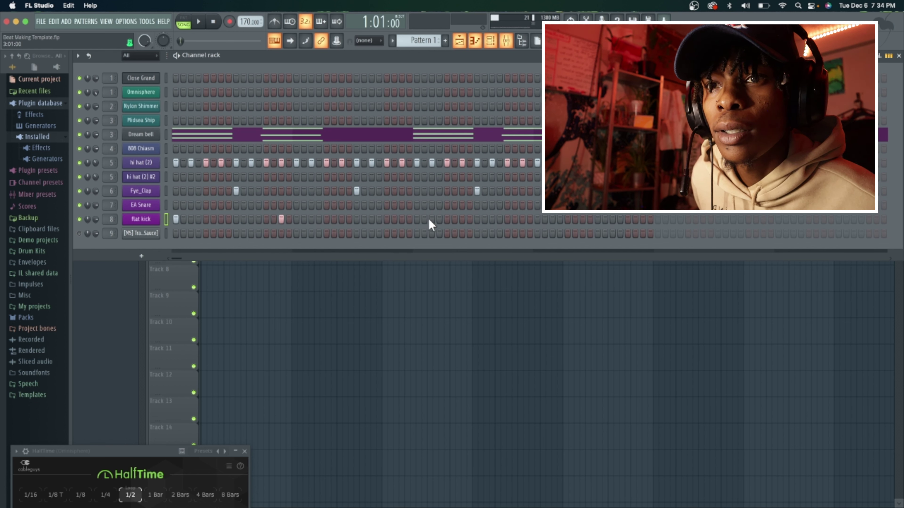
pyautogui.click(522, 219)
pyautogui.click(552, 219)
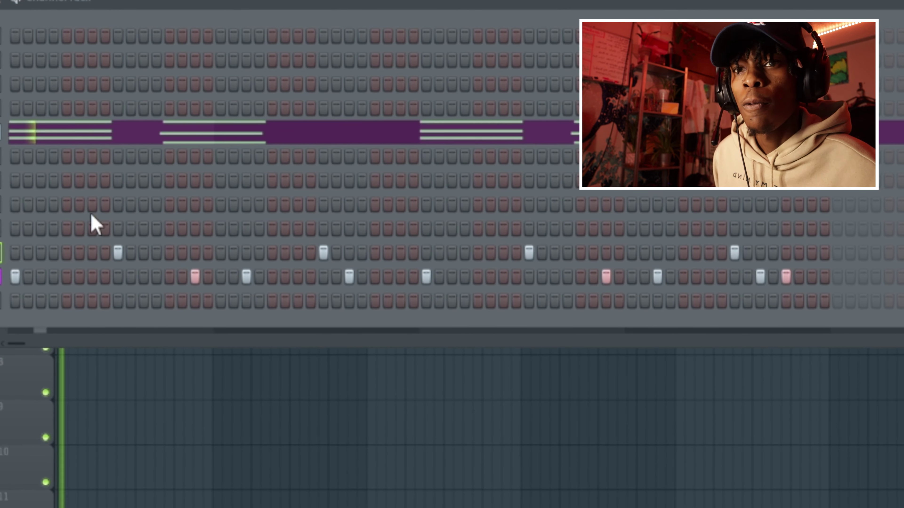
# Fill the hi hat (2) row with a hit every two steps.
pyautogui.rightClick(32, 181)
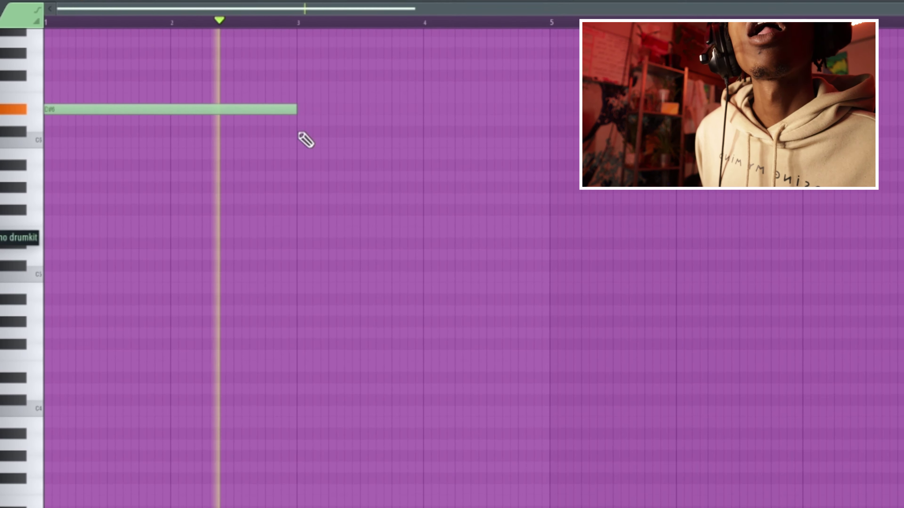
pyautogui.click(300, 168)
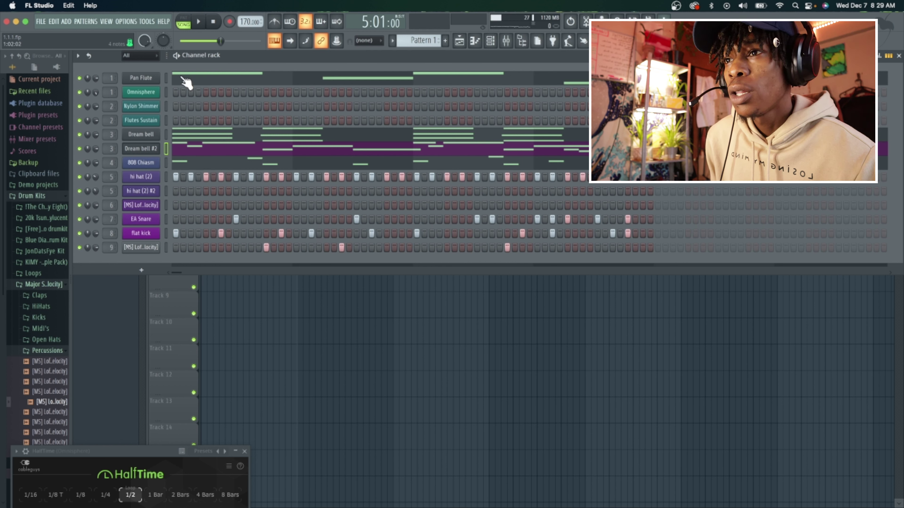
# Flip the pattern selector to Pattern 2 and back to Pattern 1, then show the mixer.
pyautogui.scroll(-1, 420, 40)
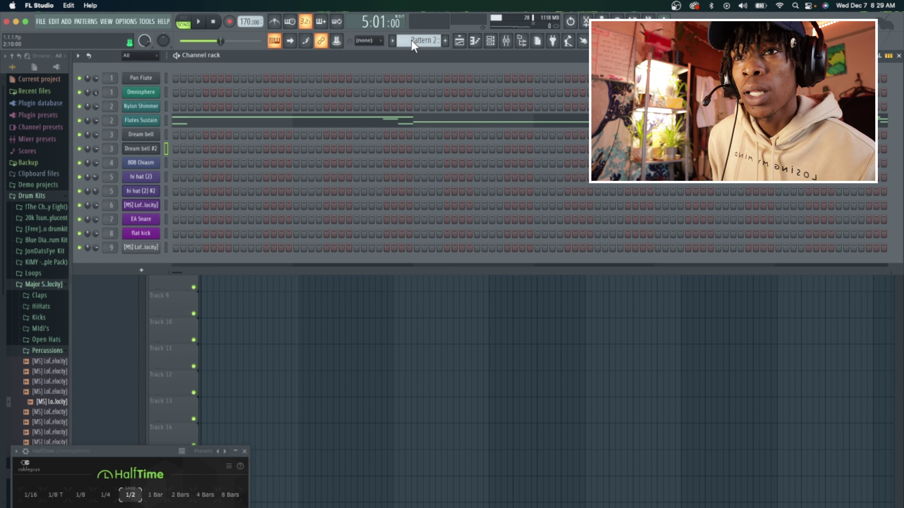
pyautogui.scroll(1, 419, 39)
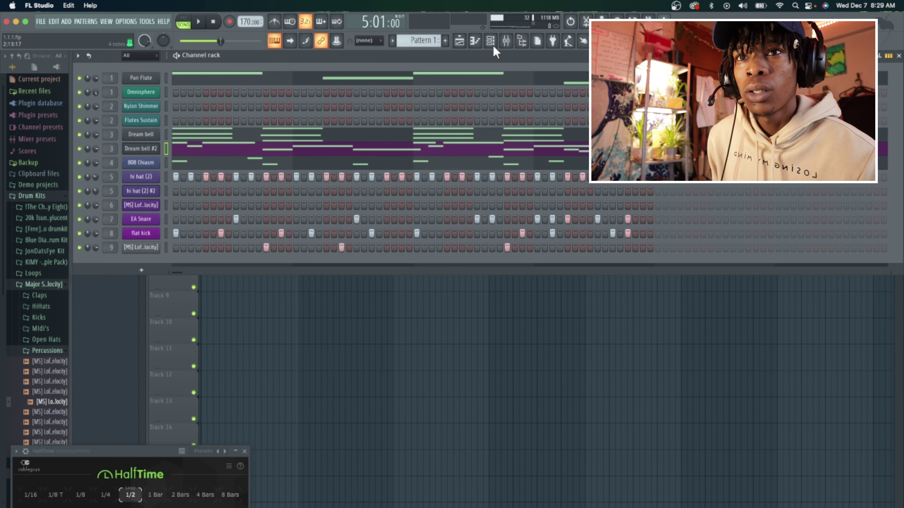
pyautogui.click(509, 45)
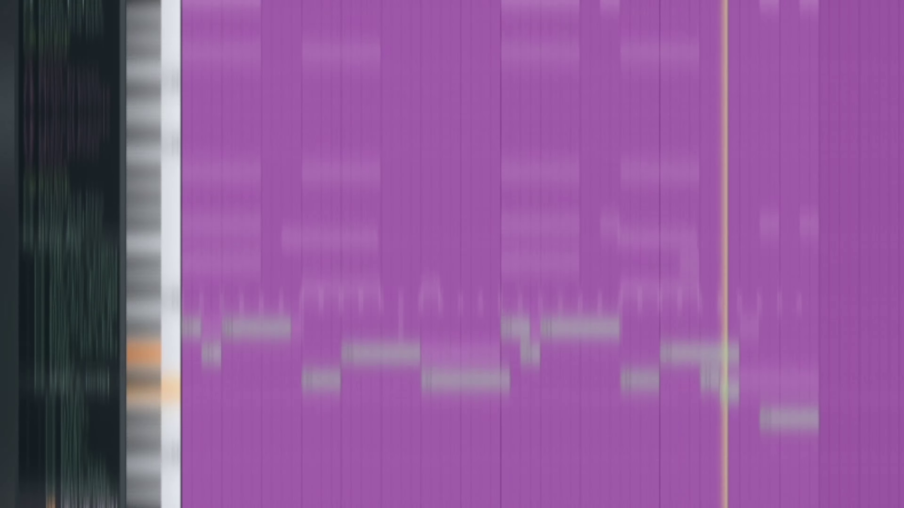
# Toggle ghost notes for three channels in the piano roll and select the 808 mixer insert.
pyautogui.click(363, 10)
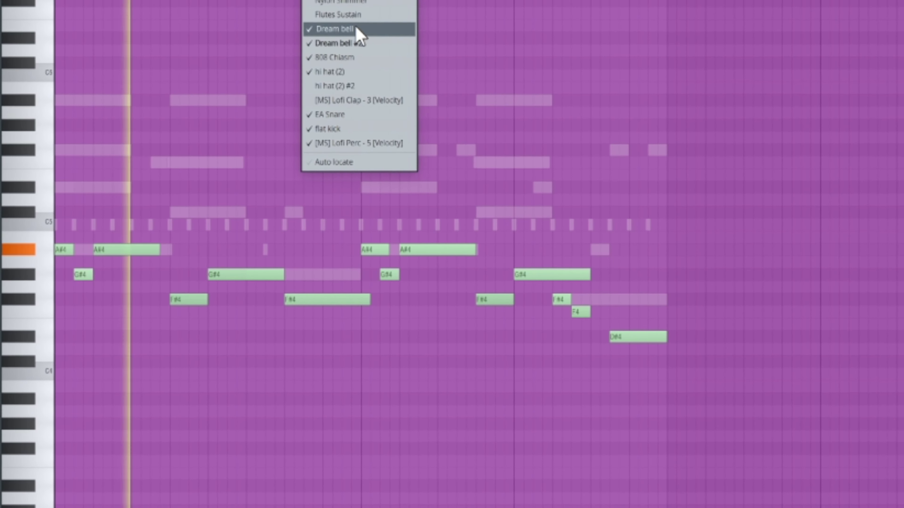
pyautogui.click(356, 29)
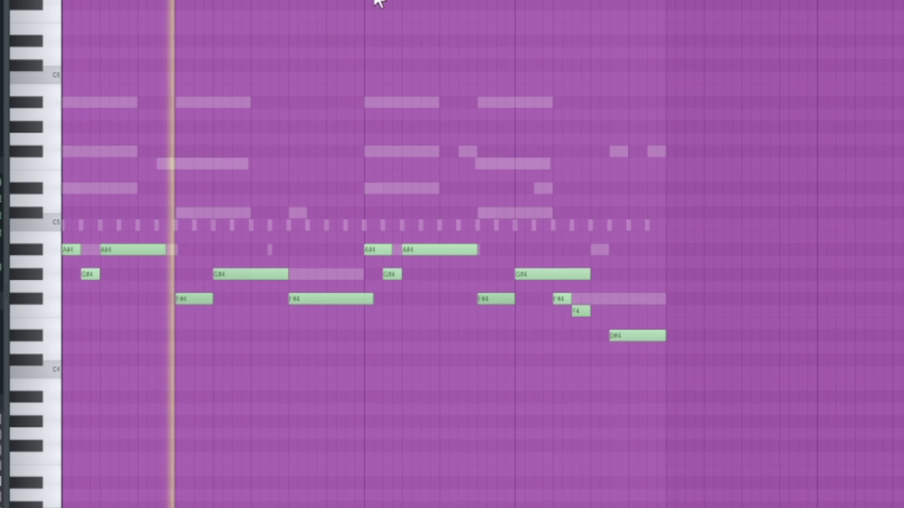
pyautogui.click(373, 30)
pyautogui.click(359, 48)
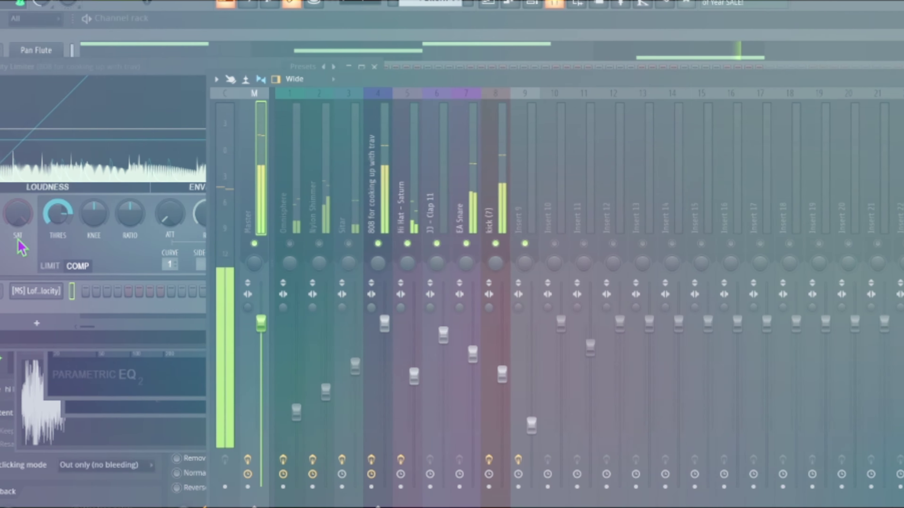
pyautogui.click(63, 248)
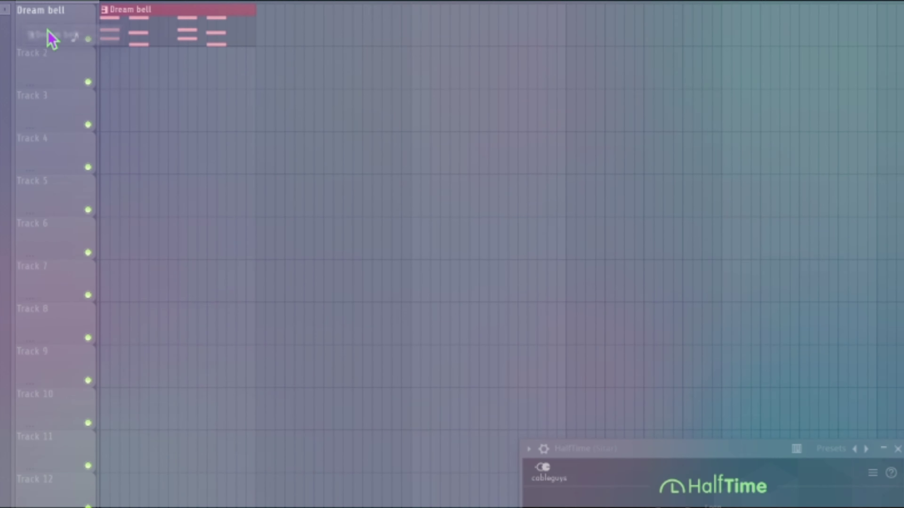
# Place Dream bell #2, Pattern 9, Pan Flute, 808 Chiasm, hi hat (2), EA Snare, flat kick and Lofi Perc on separate tracks.
pyautogui.moveTo(52, 39); pyautogui.dragTo(61, 112)
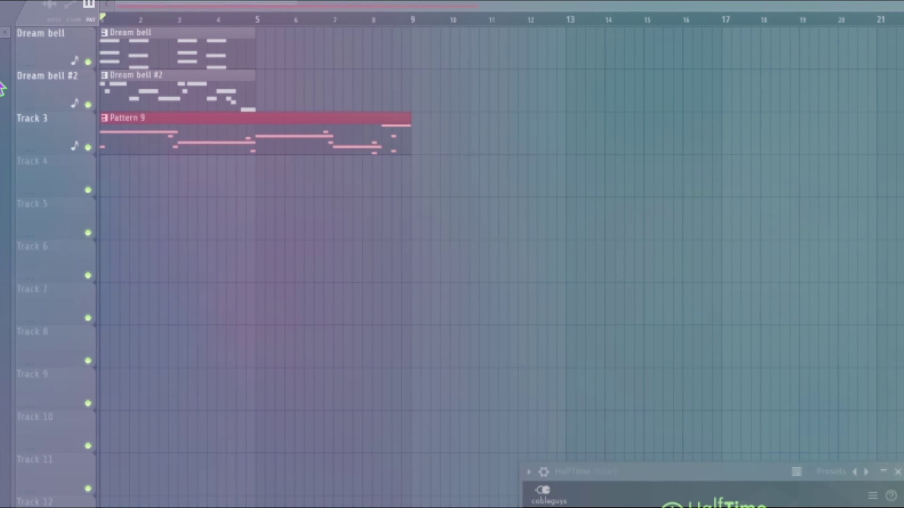
pyautogui.moveTo(2, 87); pyautogui.dragTo(45, 285)
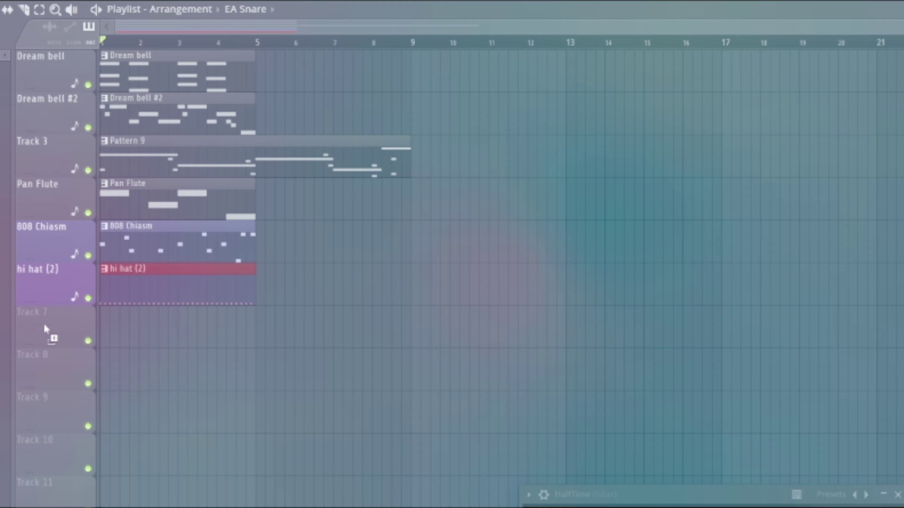
pyautogui.moveTo(44, 326); pyautogui.dragTo(44, 327)
pyautogui.moveTo(3, 89); pyautogui.dragTo(50, 373)
pyautogui.moveTo(4, 89); pyautogui.dragTo(64, 438)
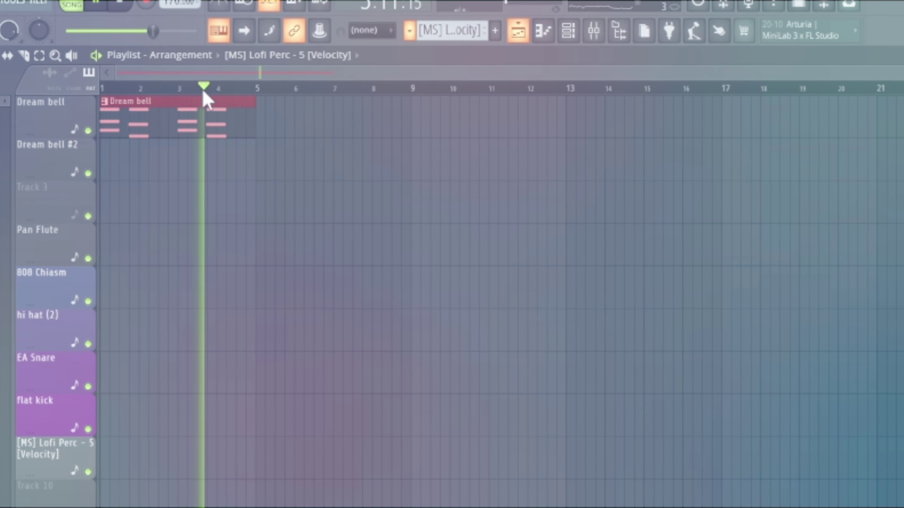
# Duplicate the Dream bell clip, add Dream bell #2, and paint EA Snare and flat kick clips at bars 17 and 25.
pyautogui.hotkey('ctrl', 'b')
pyautogui.hotkey('ctrl', 'b')
pyautogui.hotkey('ctrl', 'b')
pyautogui.click(413, 186)
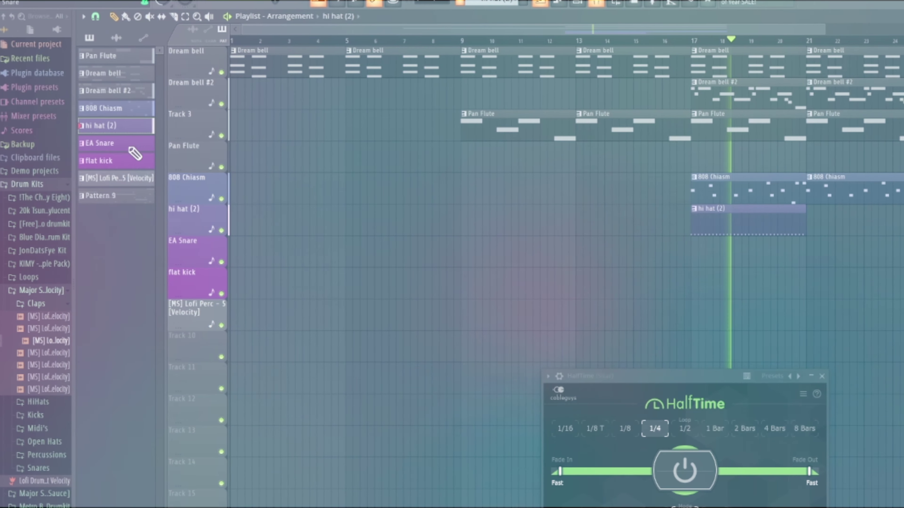
pyautogui.click(133, 145)
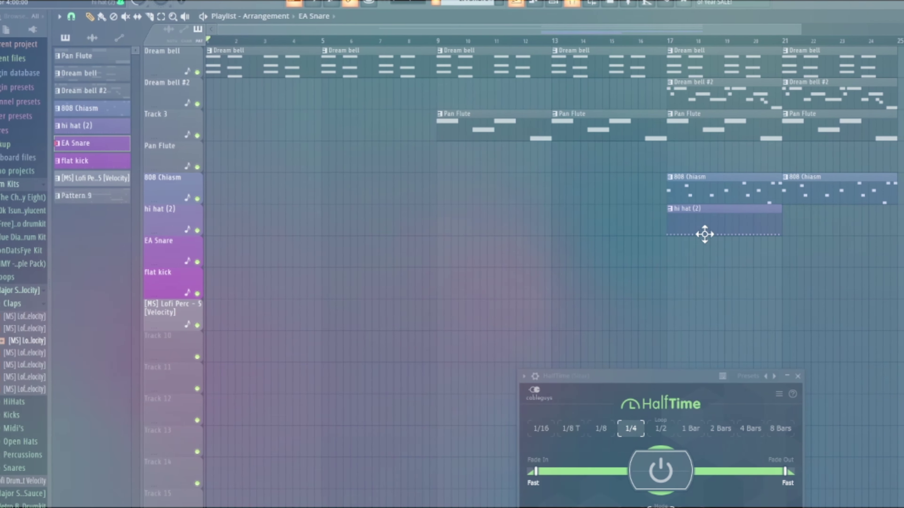
pyautogui.click(674, 285)
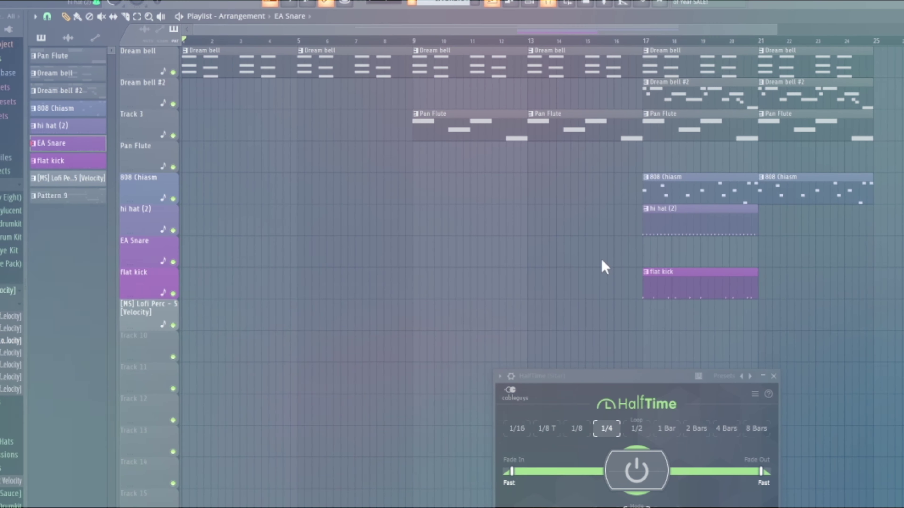
pyautogui.click(658, 253)
pyautogui.click(880, 283)
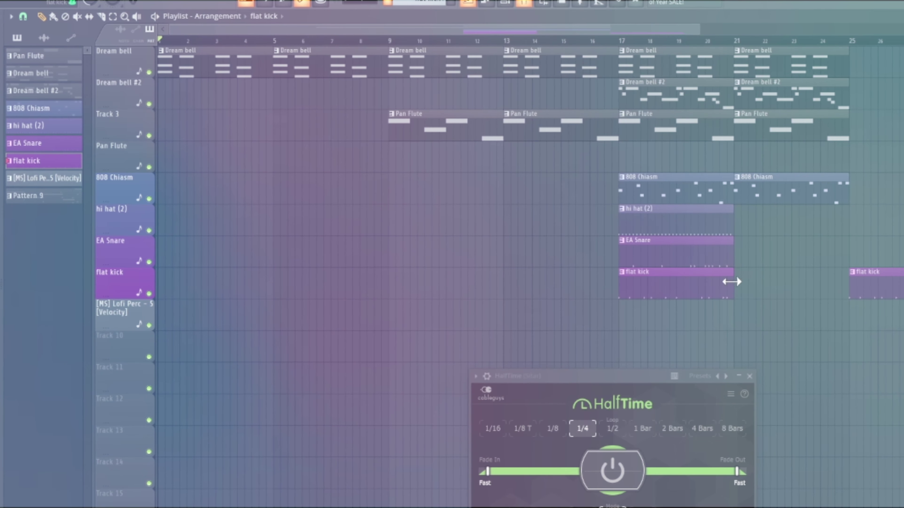
pyautogui.moveTo(731, 281); pyautogui.dragTo(626, 281)
# Duplicate the hi hat and snare clips further along and add an 808 Chiasm clip near bar 9.
pyautogui.hotkey('ctrl', 'b')
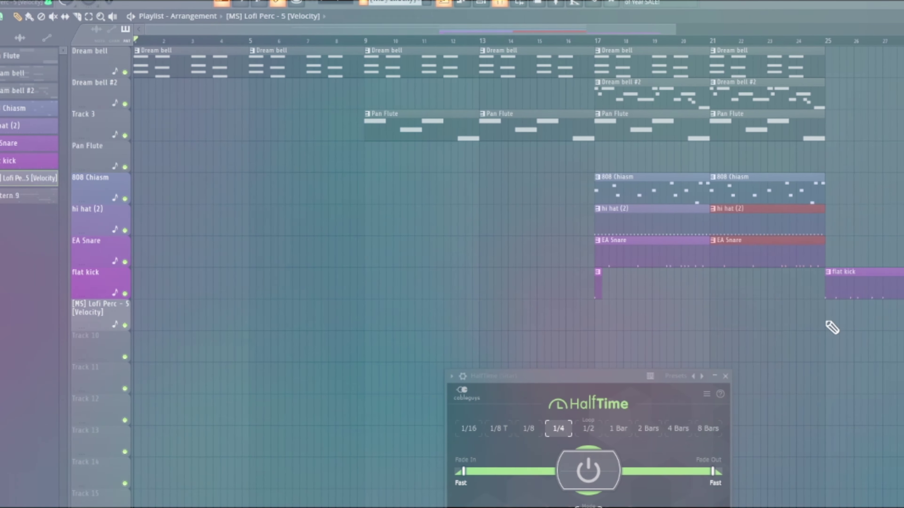
pyautogui.hscroll(5, 656, 40)
pyautogui.hotkey('ctrl', 'b')
pyautogui.hotkey('ctrl', 'b')
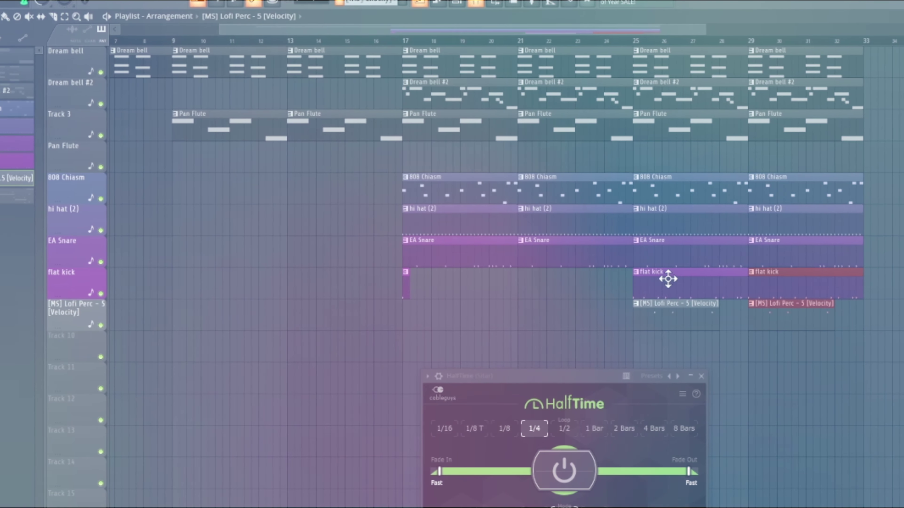
pyautogui.click(445, 190)
pyautogui.click(302, 190)
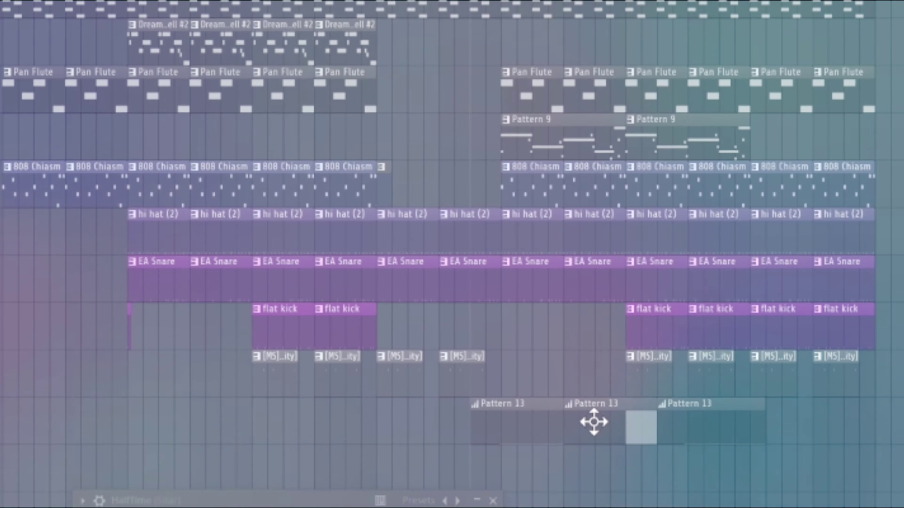
# Move the Pattern 13 clips later along Track 10 and shift the Pattern 17 clip right on Track 11.
pyautogui.moveTo(593, 432); pyautogui.dragTo(730, 416)
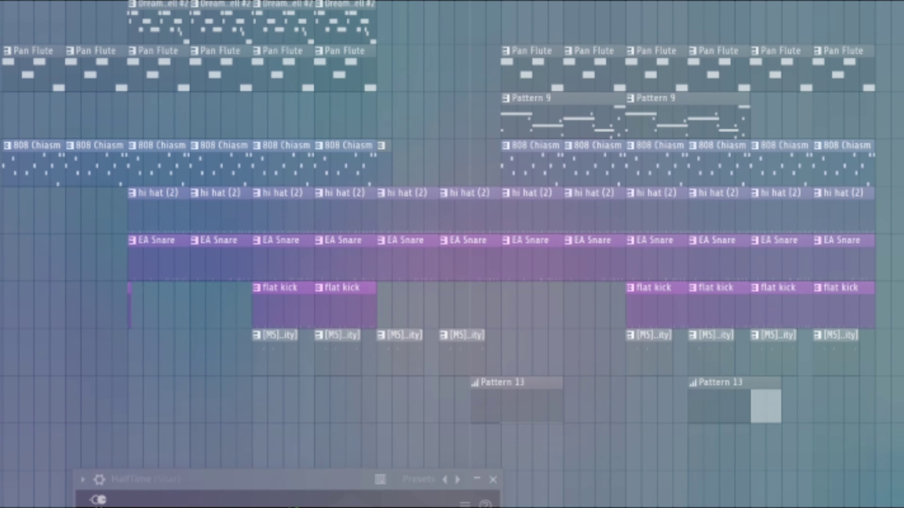
pyautogui.scroll(5, 485, 250)
pyautogui.moveTo(613, 406); pyautogui.dragTo(623, 407)
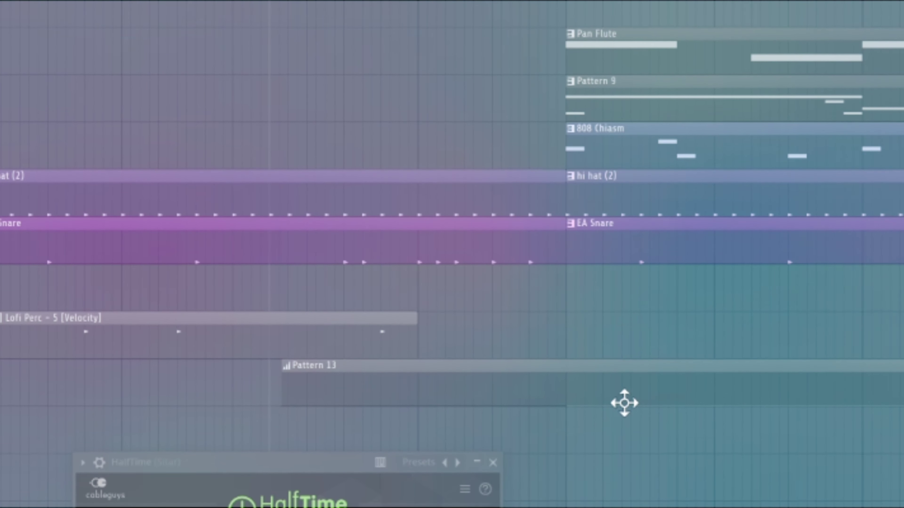
pyautogui.scroll(-5, 443, 2)
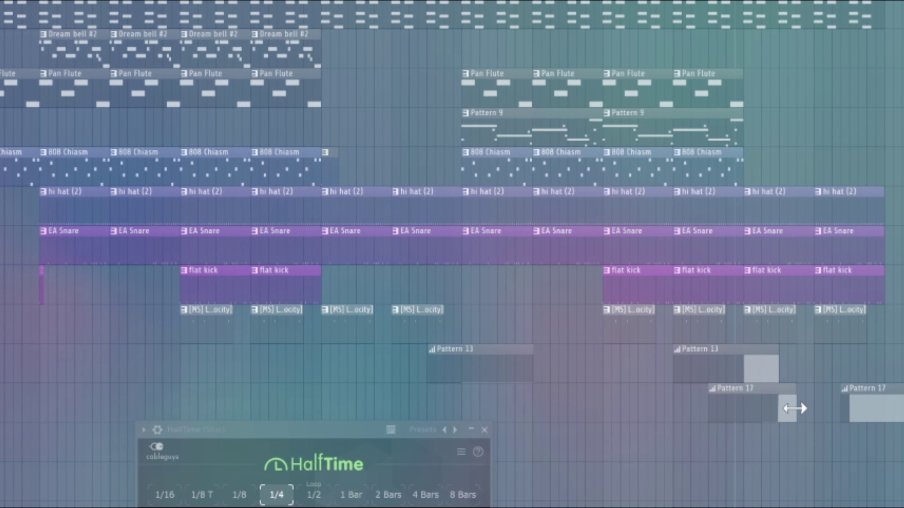
pyautogui.moveTo(716, 406); pyautogui.dragTo(824, 390)
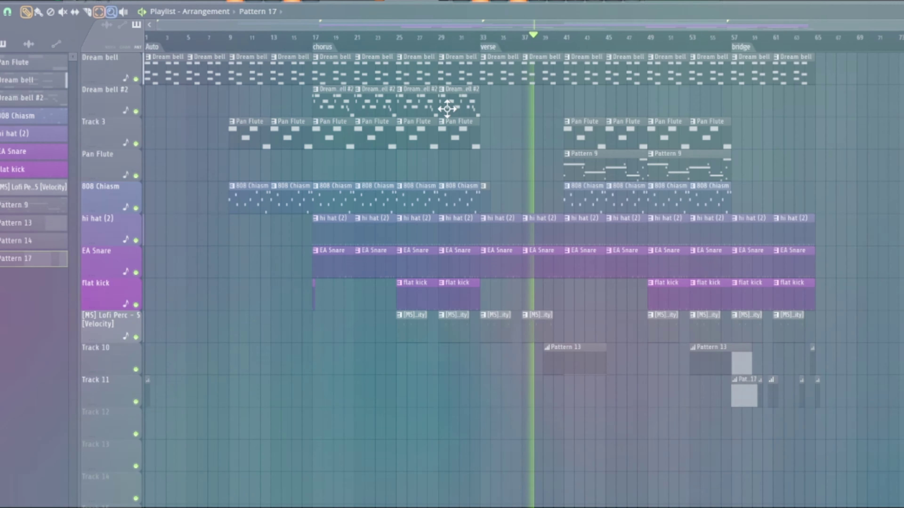
# Select Dream bell #2 in the pattern picker and paint its clips at bars 57 and 61.
pyautogui.click(445, 102)
pyautogui.click(738, 104)
pyautogui.click(775, 103)
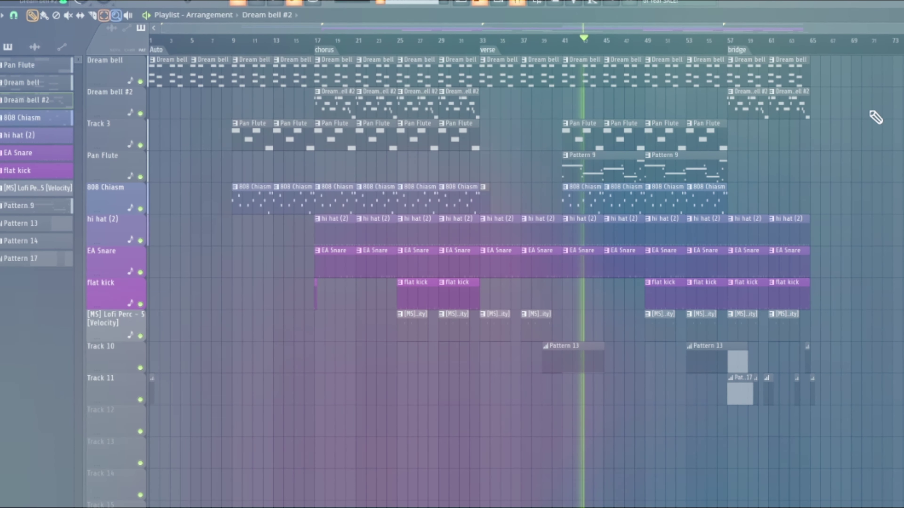